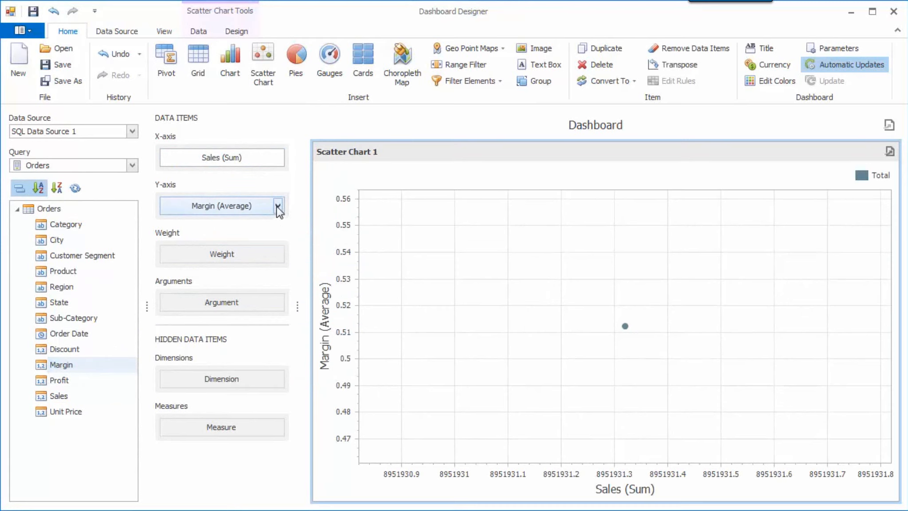
Step: Set the numeric format of the Y-axis item Margin (Average) to Percent
{"action": "left_click", "coordinate": [278, 205]}
{"action": "left_click", "coordinate": [341, 363]}
{"action": "left_click", "coordinate": [444, 176]}
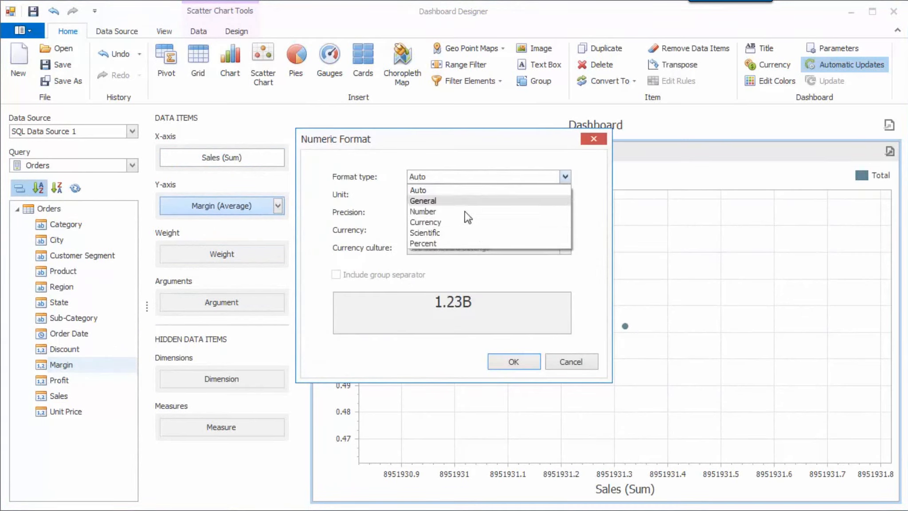
{"action": "left_click", "coordinate": [483, 241]}
{"action": "left_click", "coordinate": [514, 361]}
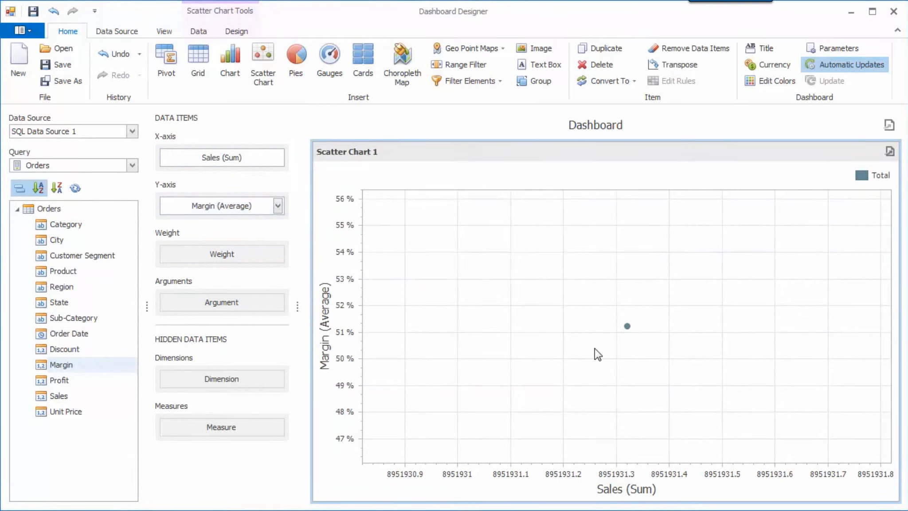
Step: Add Category as the scatter chart's argument and Profit as its weight
{"action": "mouse_move", "coordinate": [627, 329]}
{"action": "left_click_drag", "start_coordinate": [85, 226], "coordinate": [229, 306]}
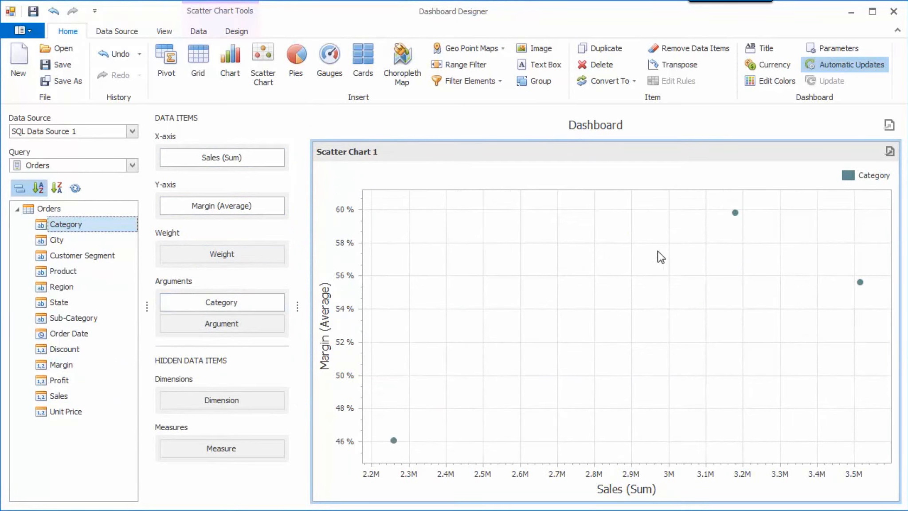
{"action": "mouse_move", "coordinate": [733, 223]}
{"action": "left_click", "coordinate": [82, 382]}
{"action": "left_click_drag", "start_coordinate": [82, 382], "coordinate": [218, 255]}
{"action": "mouse_move", "coordinate": [412, 439]}
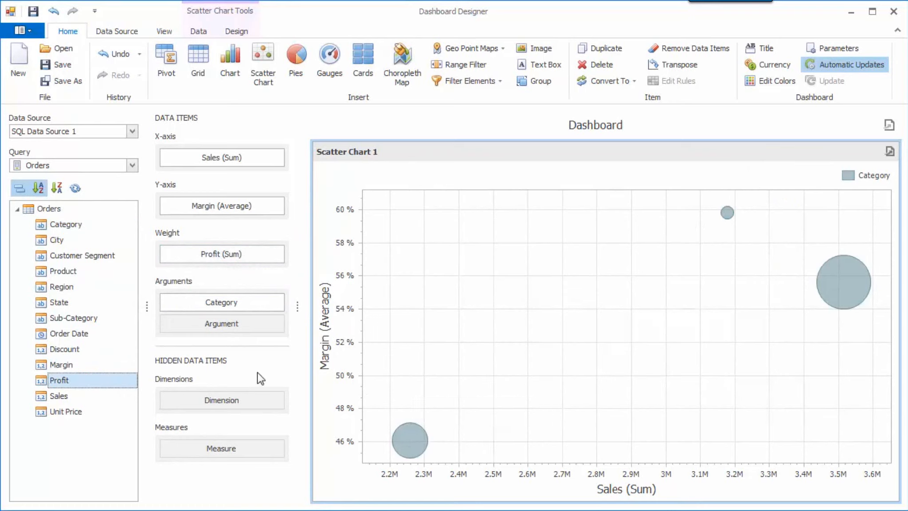
Step: Add Sub-Category as a second argument below Category and color the Category argument by hue
{"action": "left_click_drag", "start_coordinate": [96, 320], "coordinate": [220, 330]}
{"action": "mouse_move", "coordinate": [420, 255]}
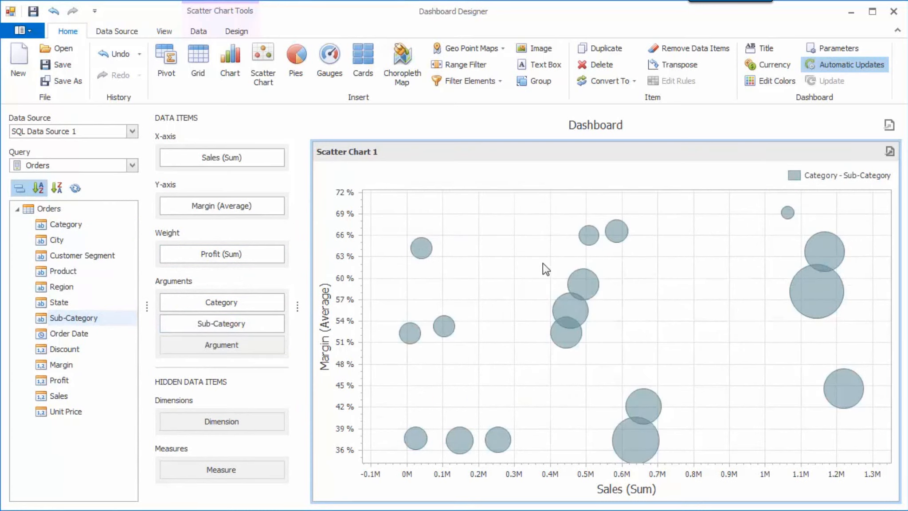
{"action": "mouse_move", "coordinate": [804, 301]}
{"action": "left_click", "coordinate": [279, 305]}
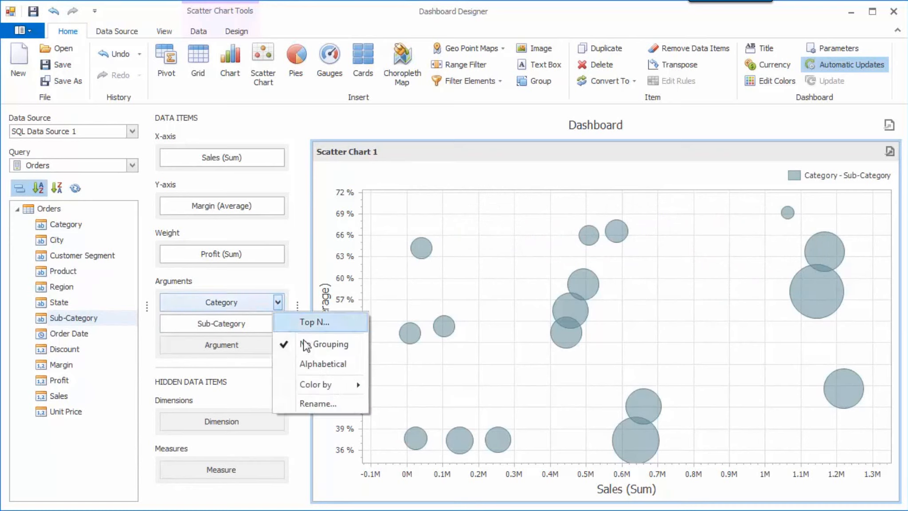
{"action": "mouse_move", "coordinate": [351, 382]}
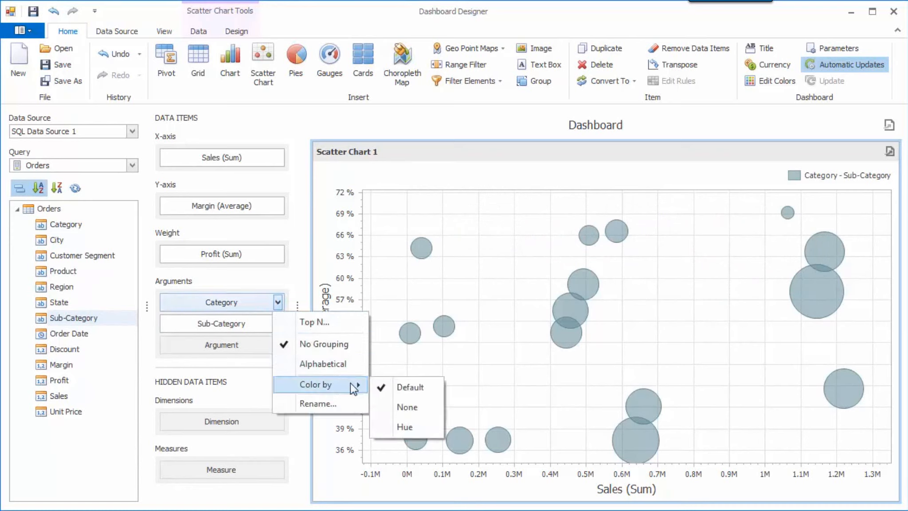
{"action": "left_click", "coordinate": [428, 427]}
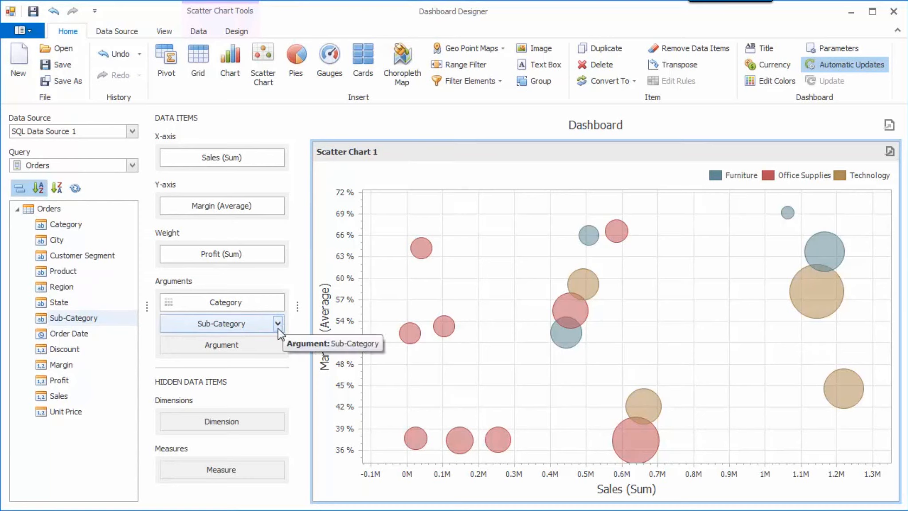
Step: Enable Top N for the Sub-Category argument, showing the top 10 values by Profit (Sum)
{"action": "left_click", "coordinate": [278, 324]}
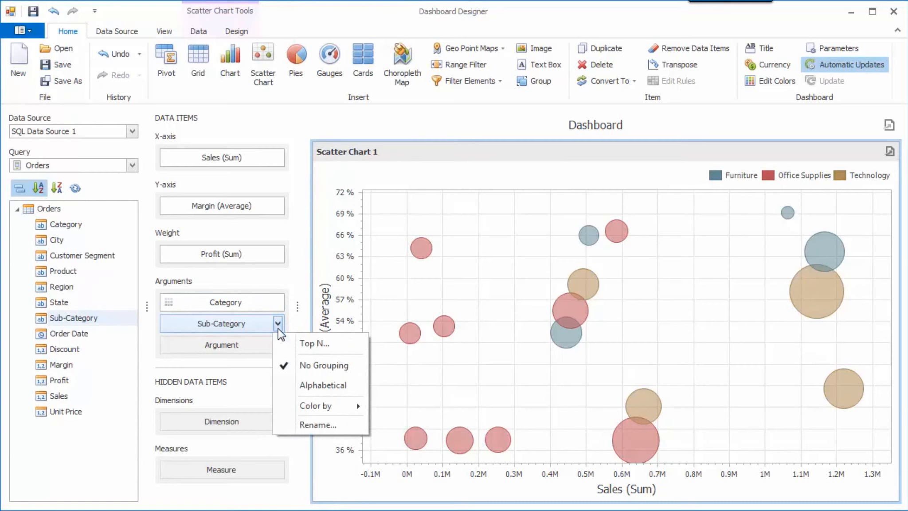
{"action": "left_click", "coordinate": [346, 348]}
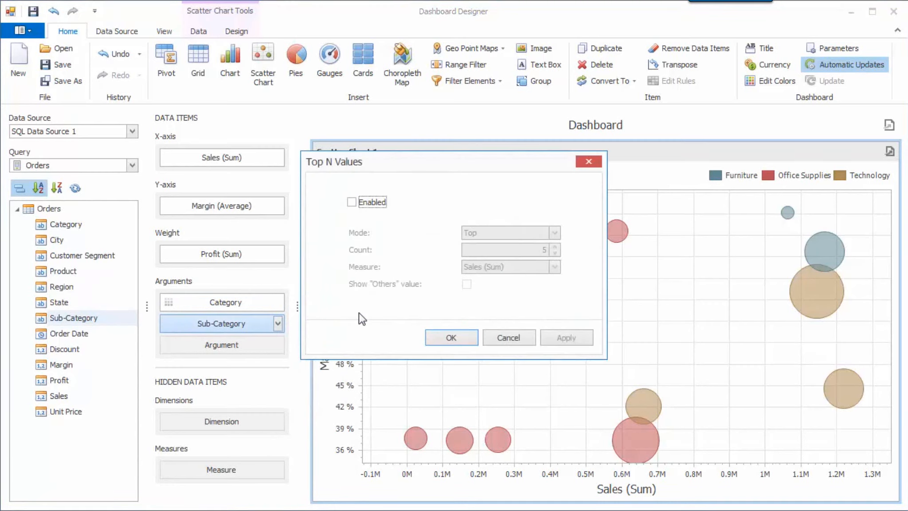
{"action": "left_click", "coordinate": [379, 202]}
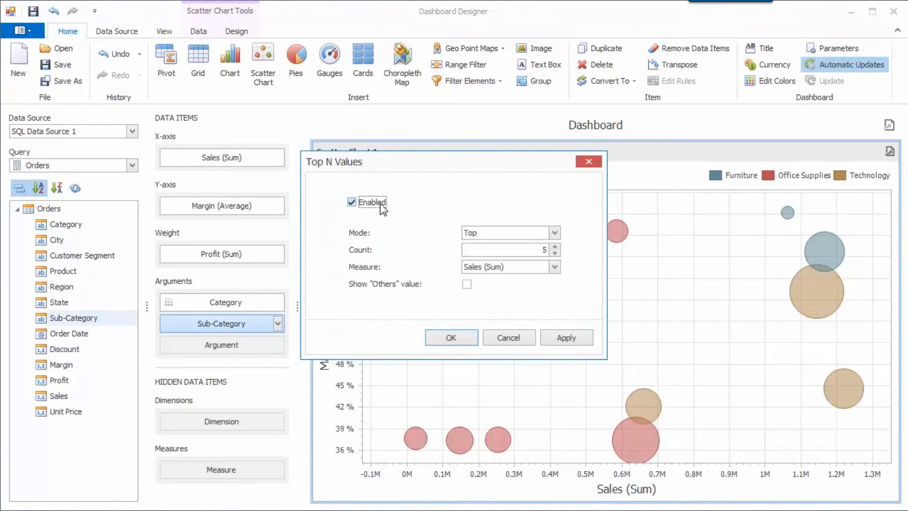
{"action": "left_click", "coordinate": [515, 251]}
{"action": "left_click", "coordinate": [555, 266]}
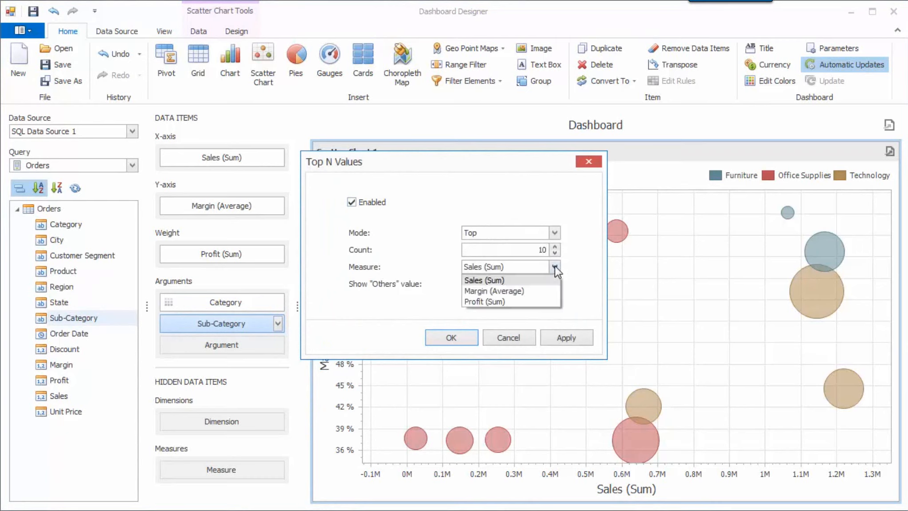
{"action": "left_click", "coordinate": [537, 301]}
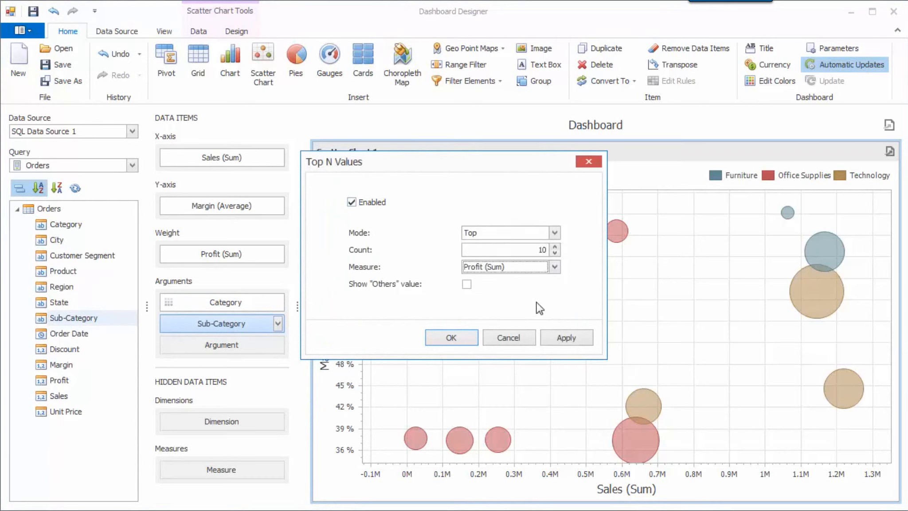
{"action": "left_click", "coordinate": [460, 336]}
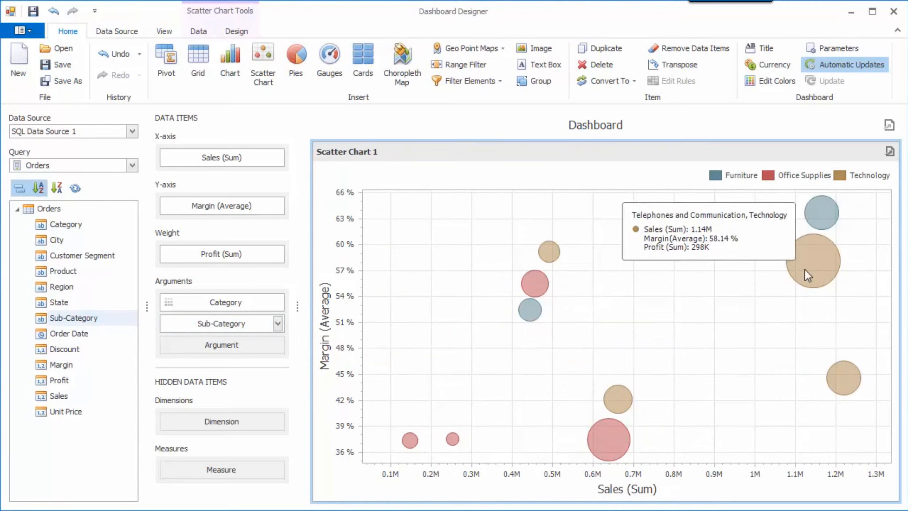
Step: Filter the scatter chart with the condition Category Equals Technology
{"action": "right_click", "coordinate": [587, 229]}
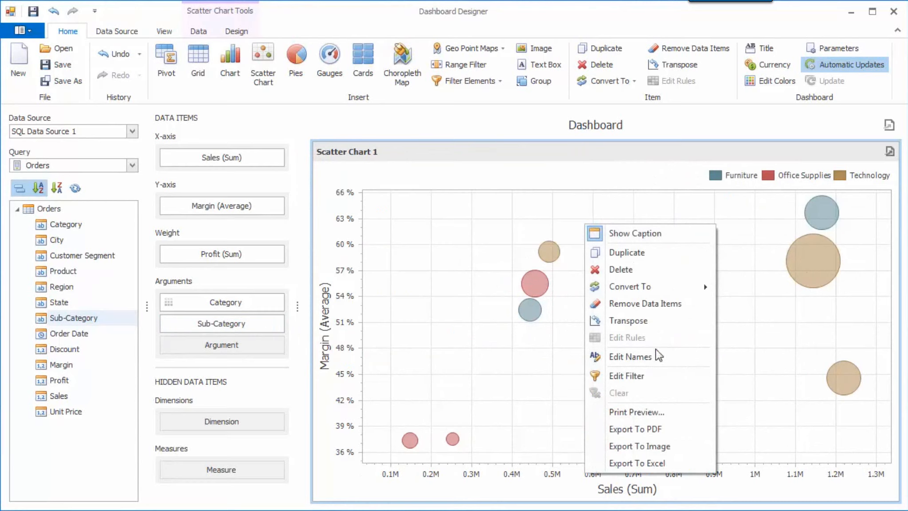
{"action": "left_click", "coordinate": [663, 376]}
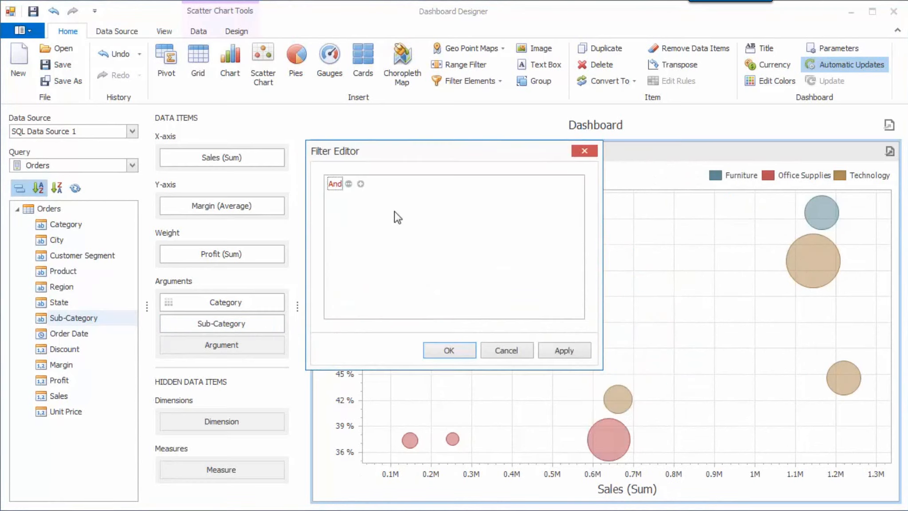
{"action": "left_click", "coordinate": [362, 184]}
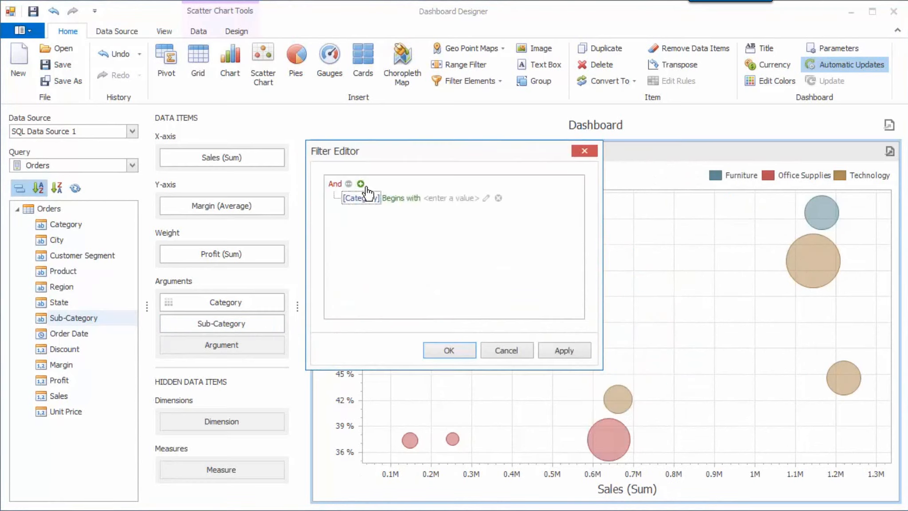
{"action": "left_click", "coordinate": [400, 198]}
{"action": "left_click", "coordinate": [458, 210]}
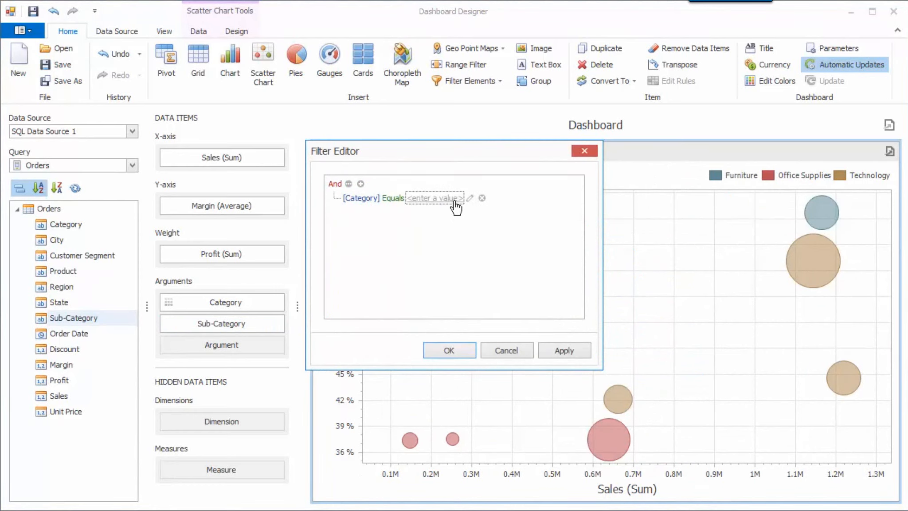
{"action": "left_click", "coordinate": [460, 198]}
{"action": "left_click", "coordinate": [471, 198]}
{"action": "left_click", "coordinate": [466, 233]}
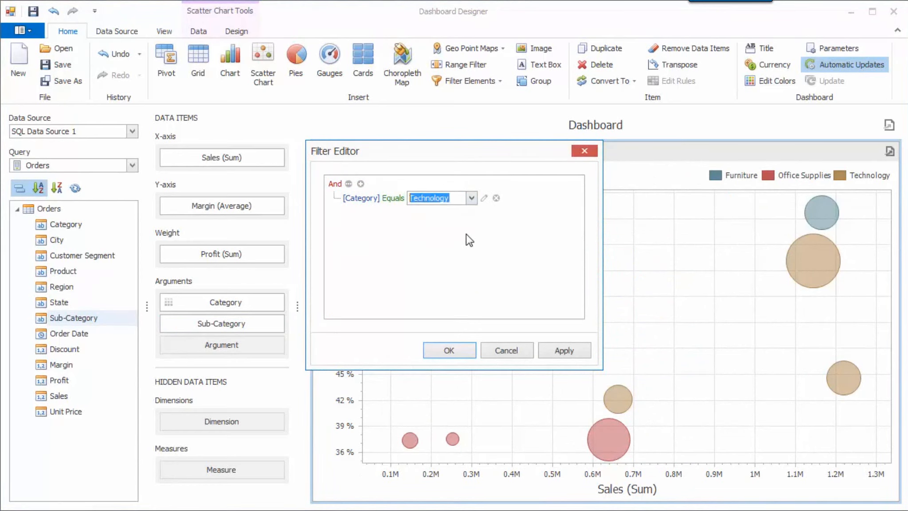
{"action": "left_click", "coordinate": [449, 350]}
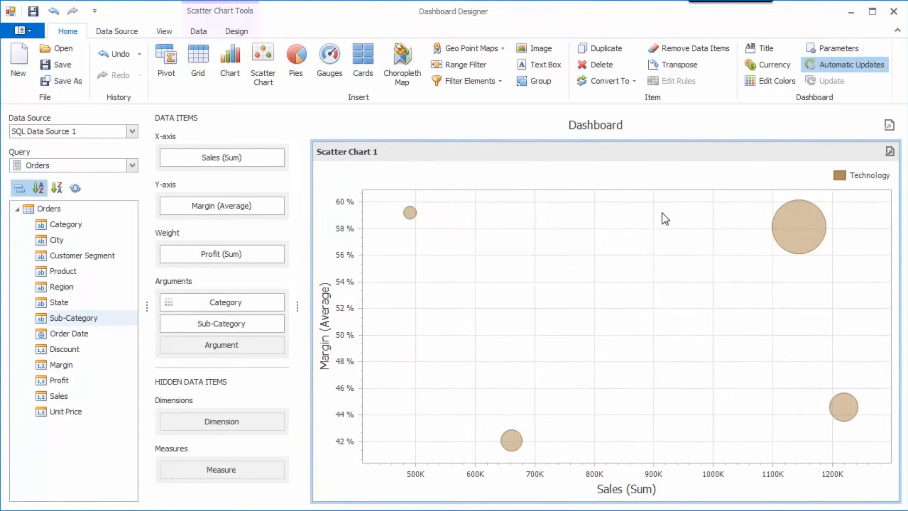
Step: Clear the Category filter from the scatter chart
{"action": "right_click", "coordinate": [525, 221]}
{"action": "left_click", "coordinate": [590, 388]}
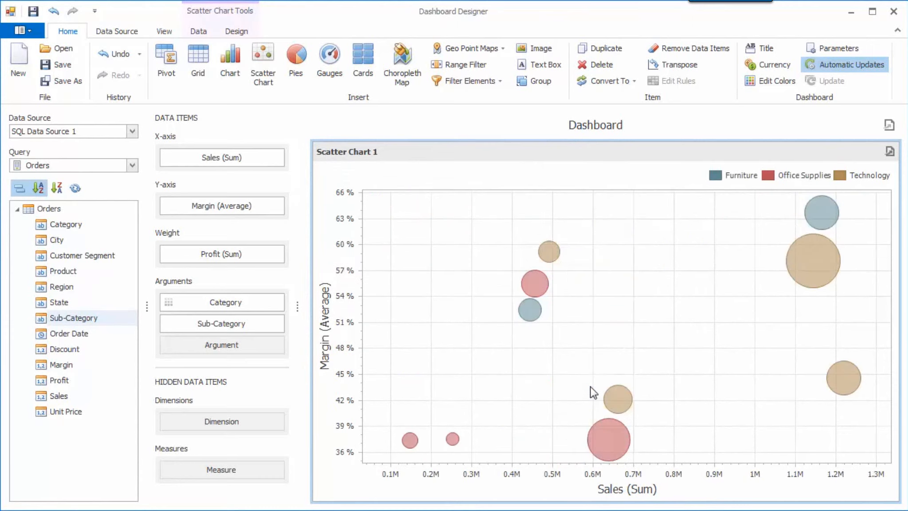
Step: Enable drill-down on the scatter chart and test it on the Office Supplies and Technology bubbles, returning to the category level each time
{"action": "left_click", "coordinate": [201, 35]}
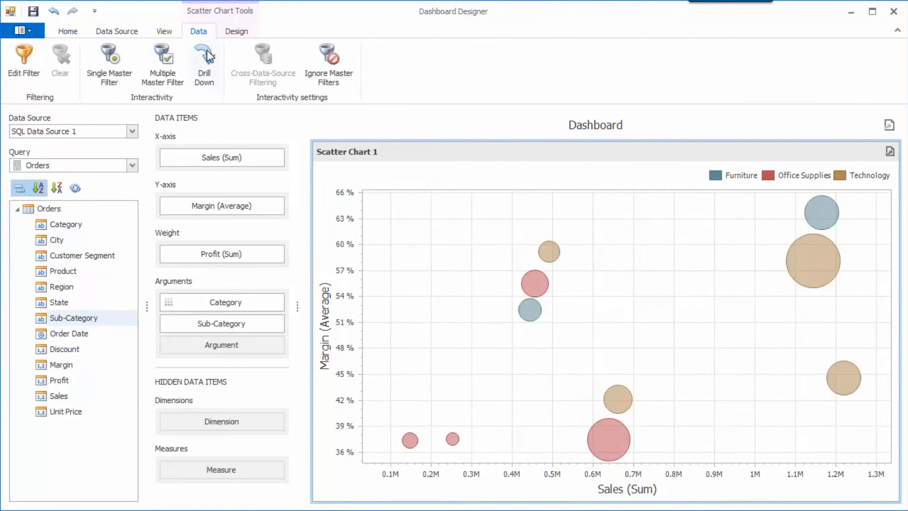
{"action": "left_click", "coordinate": [212, 66]}
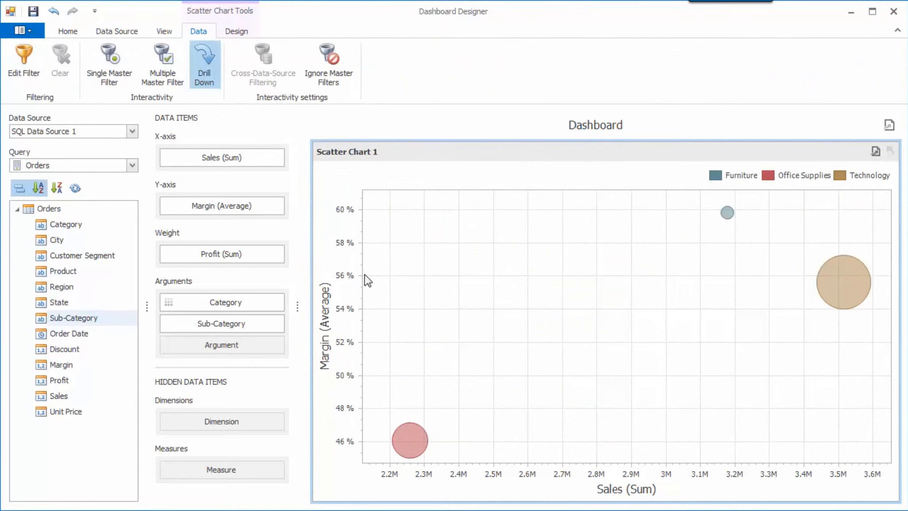
{"action": "left_click", "coordinate": [414, 432]}
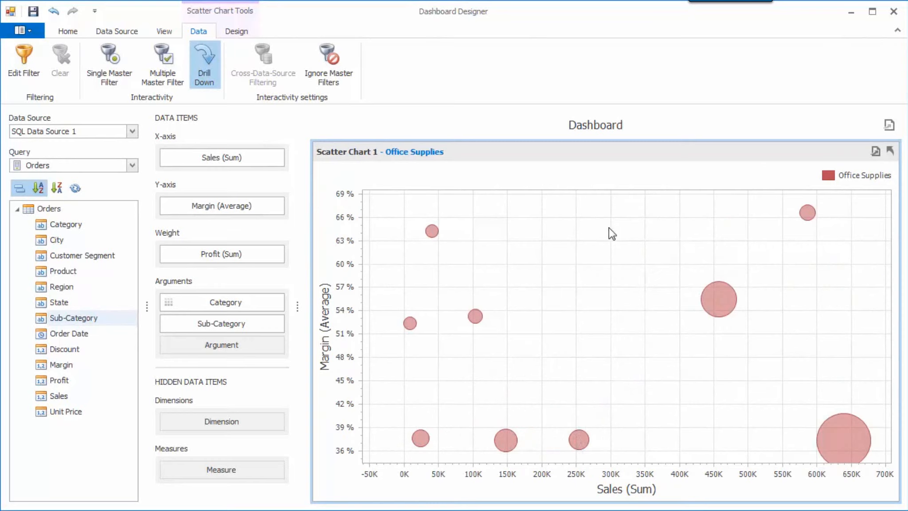
{"action": "left_click", "coordinate": [890, 151]}
{"action": "left_click", "coordinate": [847, 278]}
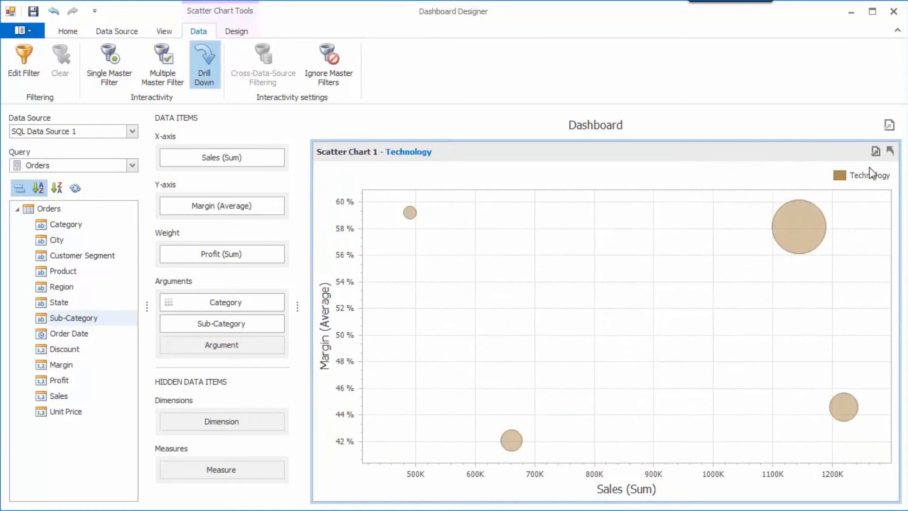
{"action": "left_click", "coordinate": [890, 152]}
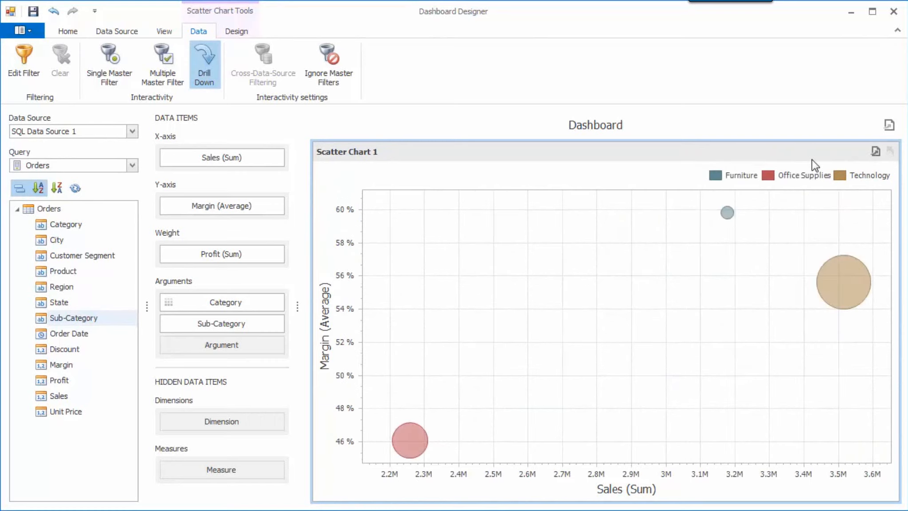
Step: Insert a grid with Category, Sub-Category and Sales columns, and merge its repeated cells
{"action": "left_click", "coordinate": [71, 32]}
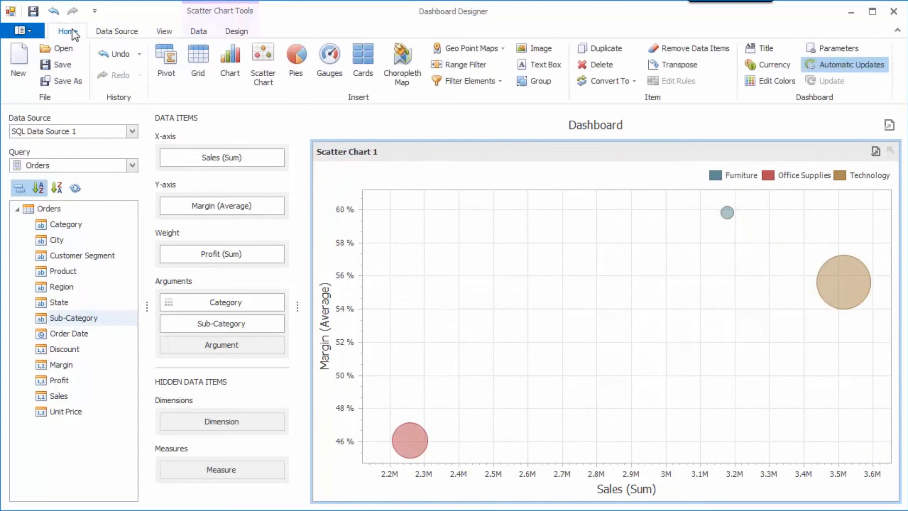
{"action": "left_click", "coordinate": [201, 70]}
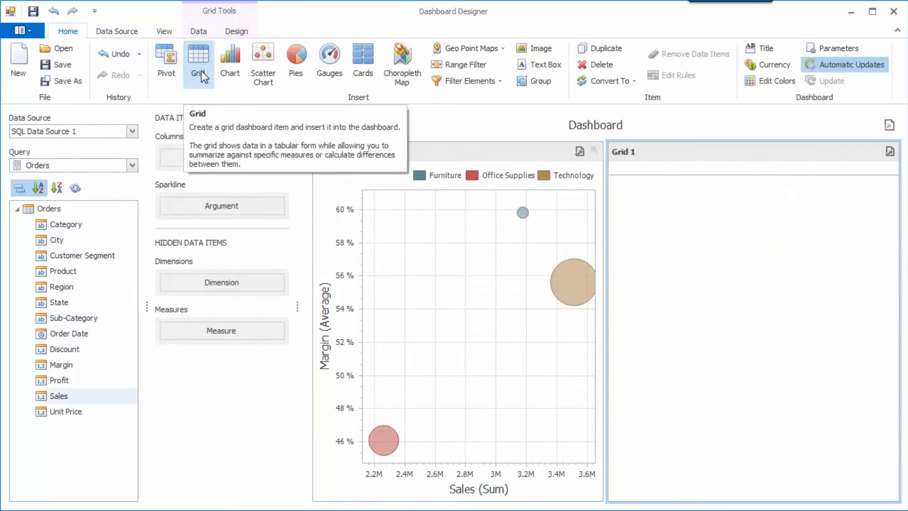
{"action": "left_click_drag", "start_coordinate": [96, 224], "coordinate": [186, 161]}
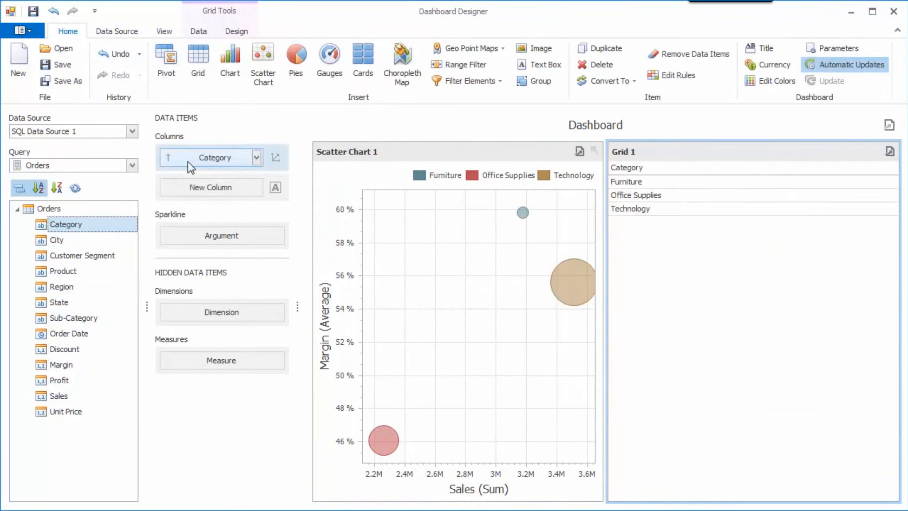
{"action": "left_click_drag", "start_coordinate": [93, 318], "coordinate": [216, 197]}
{"action": "left_click_drag", "start_coordinate": [66, 396], "coordinate": [226, 225]}
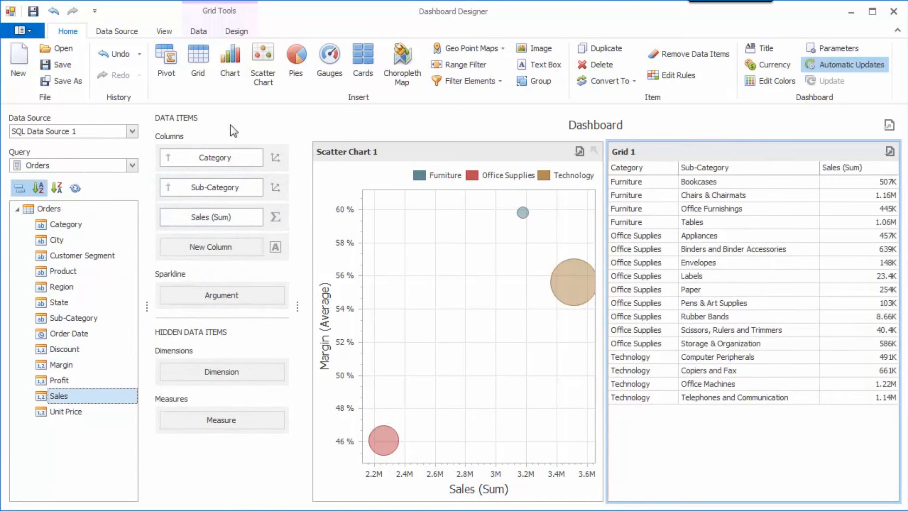
{"action": "left_click", "coordinate": [237, 31]}
{"action": "left_click", "coordinate": [249, 64]}
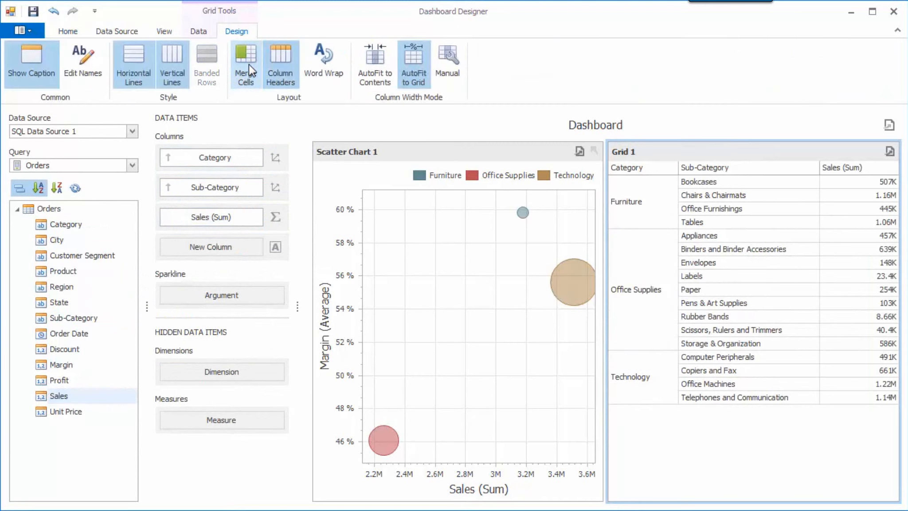
Step: Enable the multiple master filter on the scatter chart and filter the grid by the Office Supplies bubble
{"action": "left_click", "coordinate": [359, 151]}
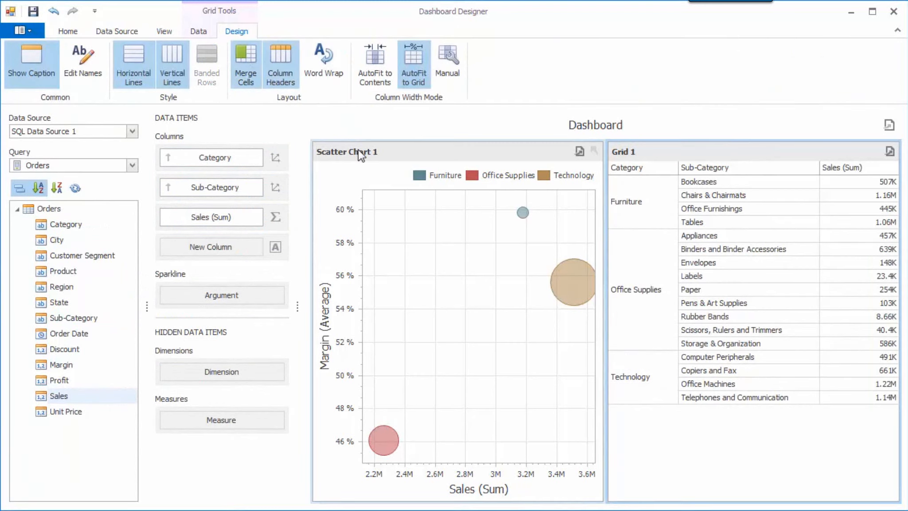
{"action": "left_click", "coordinate": [198, 32]}
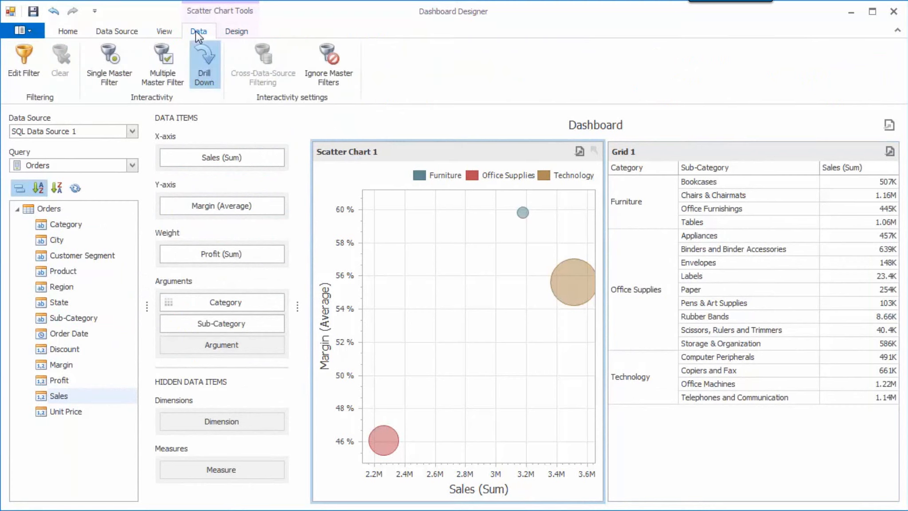
{"action": "left_click", "coordinate": [163, 72]}
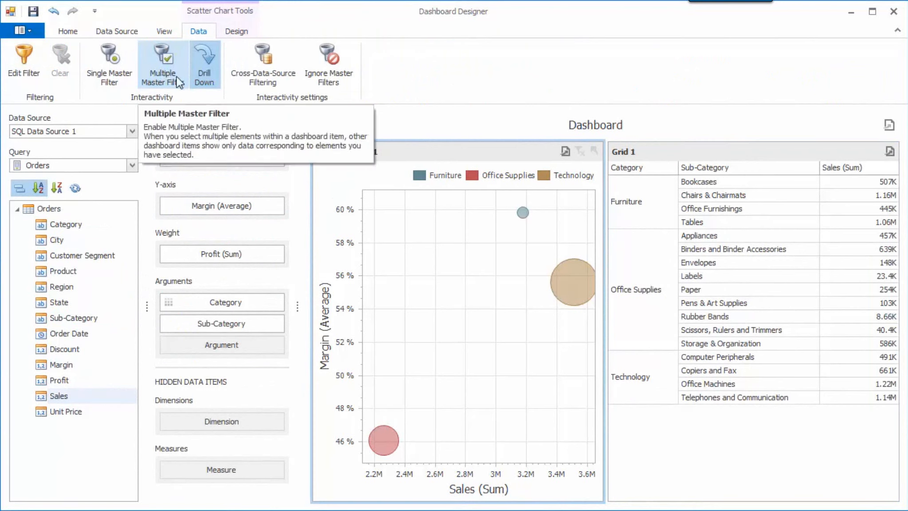
{"action": "left_click", "coordinate": [386, 439]}
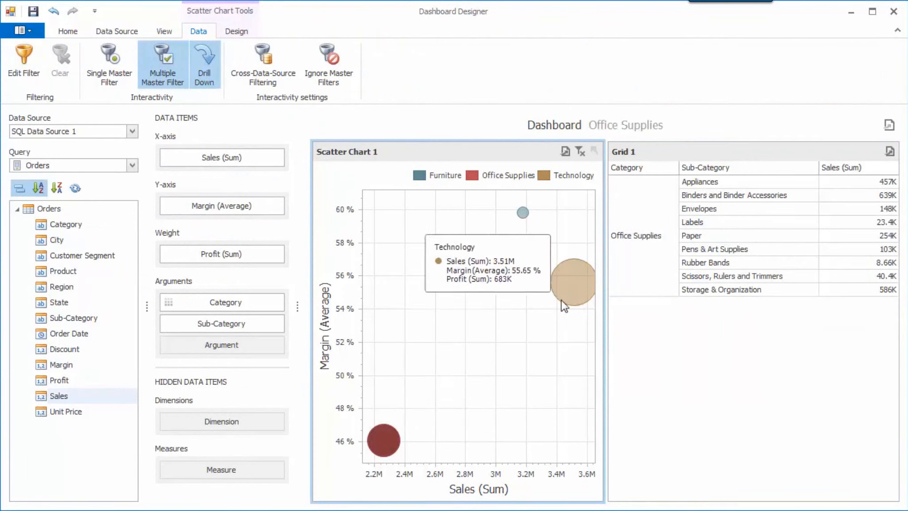
Step: Filter the grid by the Technology bubble, drill down into it, and select the Telephones and Communication, Office Machines, and Copiers and Fax bubbles
{"action": "left_click", "coordinate": [571, 285]}
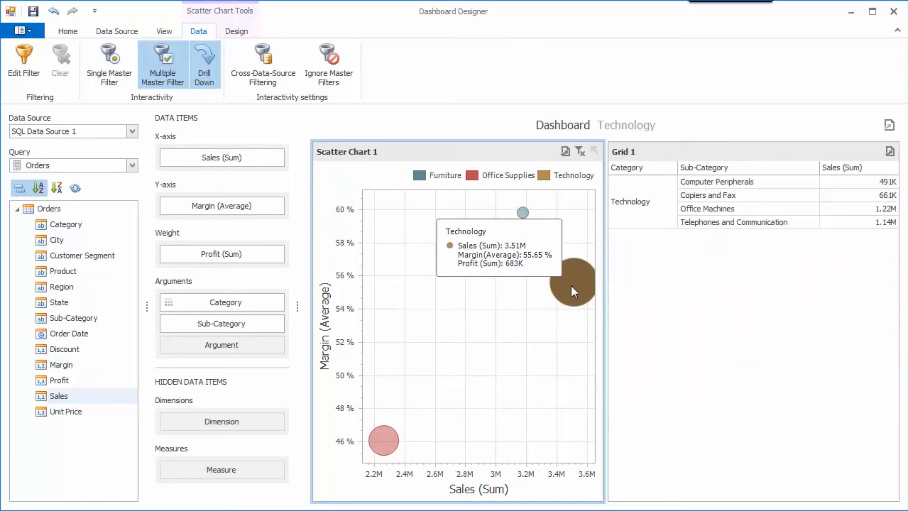
{"action": "double_click", "coordinate": [571, 285]}
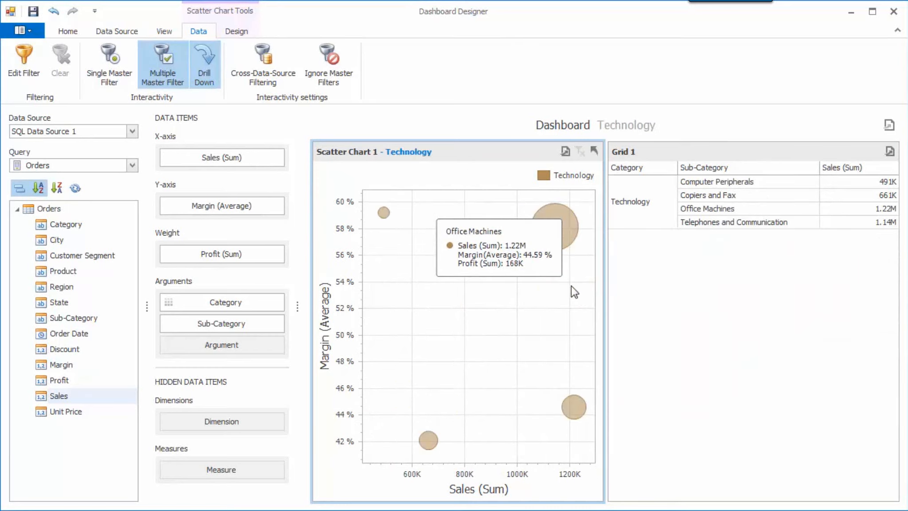
{"action": "left_click", "coordinate": [562, 233]}
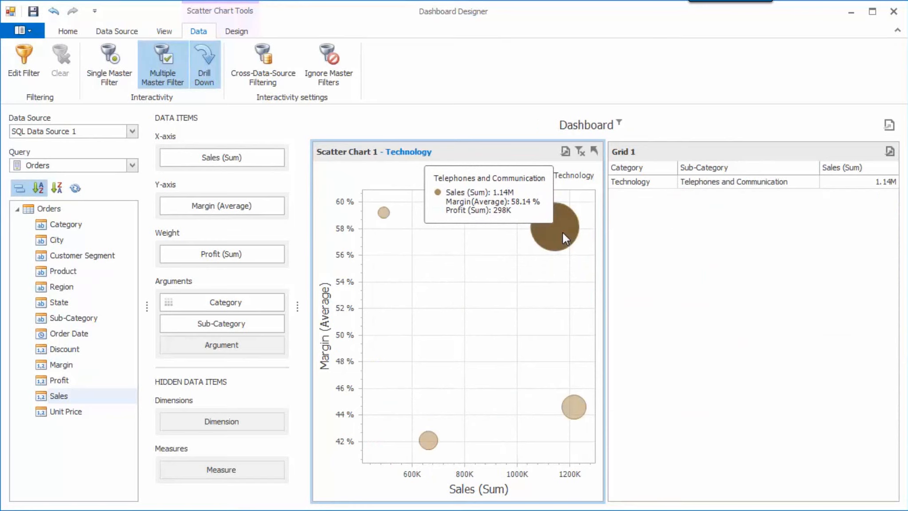
{"action": "left_click", "coordinate": [574, 406]}
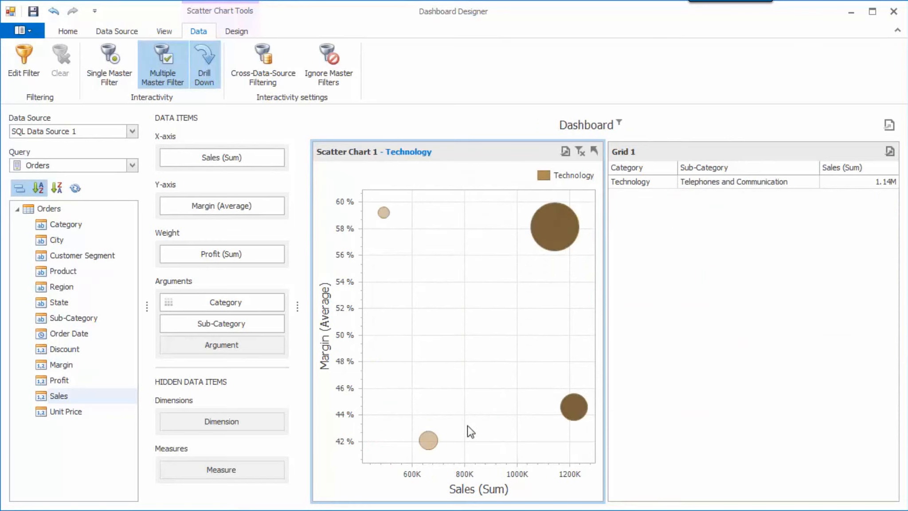
{"action": "left_click", "coordinate": [431, 436]}
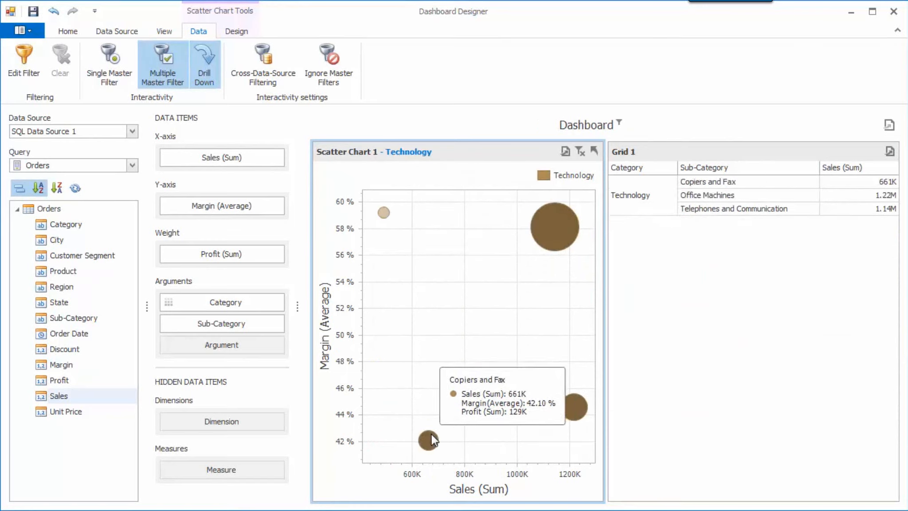
Step: Clear the bubble selection, drill back up to the category level, and clear the scatter chart's Technology master filter
{"action": "left_click", "coordinate": [581, 153]}
{"action": "left_click", "coordinate": [594, 152]}
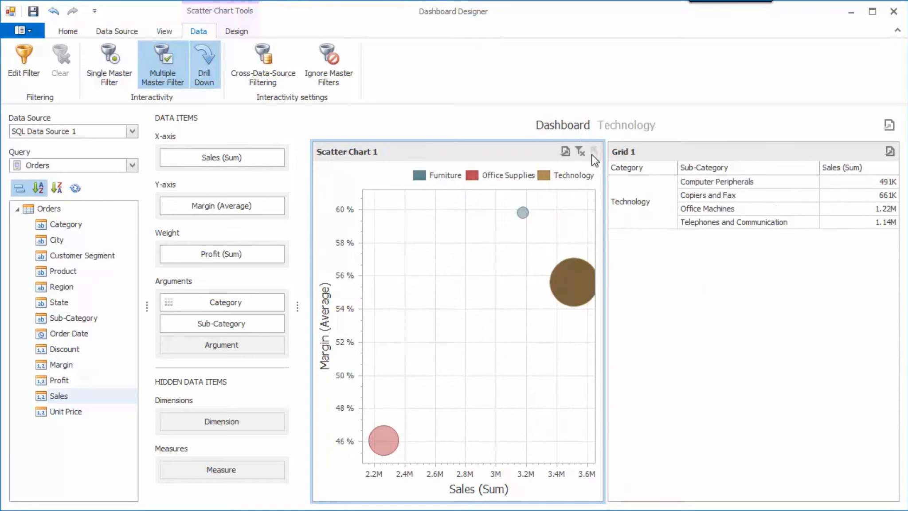
{"action": "left_click", "coordinate": [582, 155]}
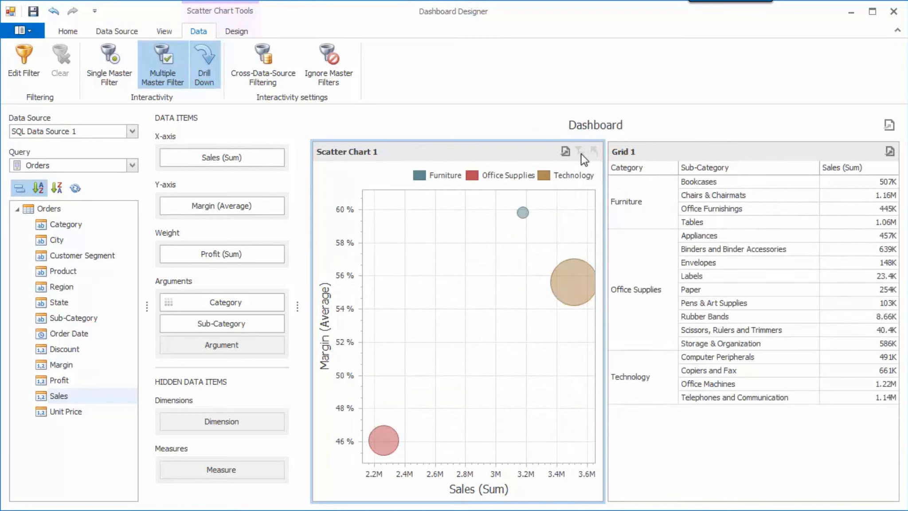
Step: In the X-axis settings, switch the grid lines and the axis off and on again, and set the axis title to the custom text "Sales"
{"action": "left_click", "coordinate": [236, 31]}
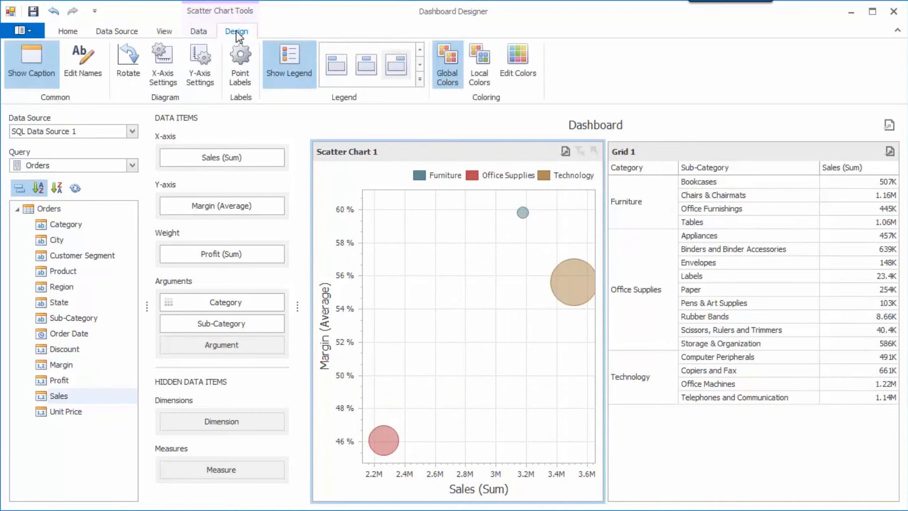
{"action": "left_click", "coordinate": [163, 62]}
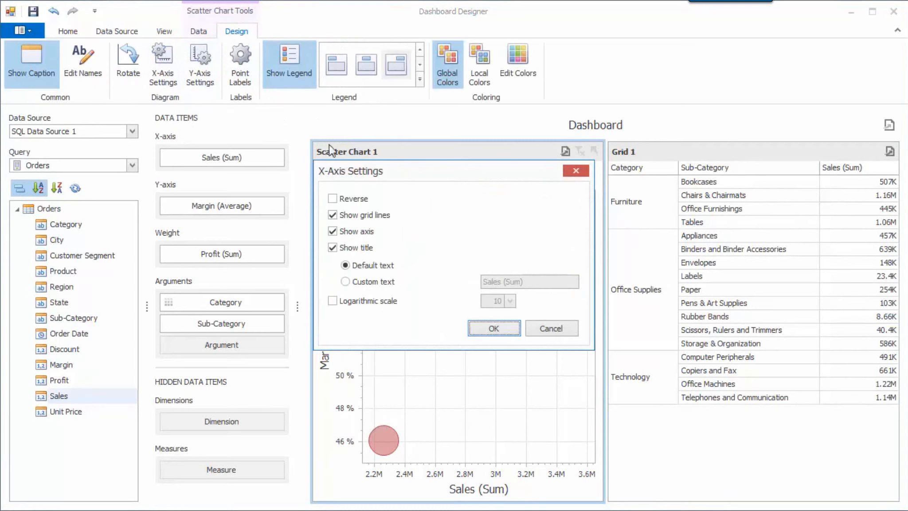
{"action": "left_click_drag", "start_coordinate": [417, 176], "coordinate": [147, 85]}
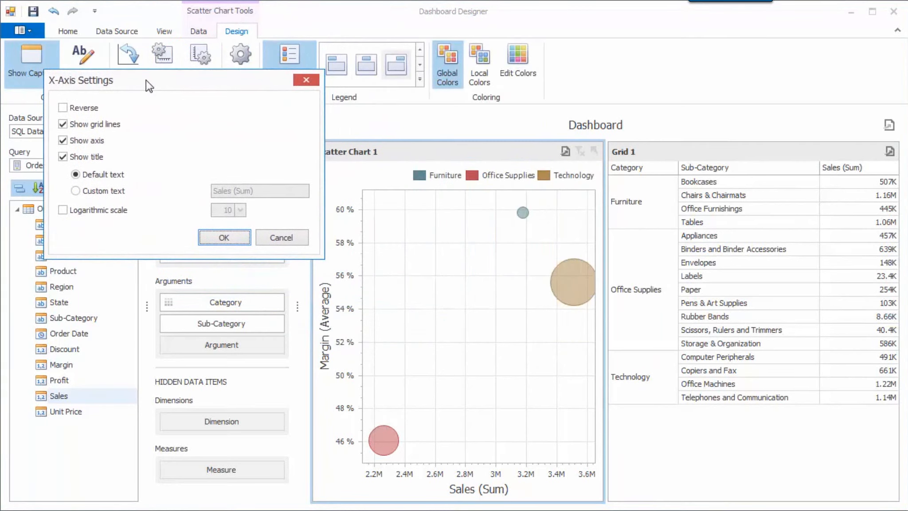
{"action": "left_click", "coordinate": [116, 125]}
{"action": "left_click", "coordinate": [115, 124]}
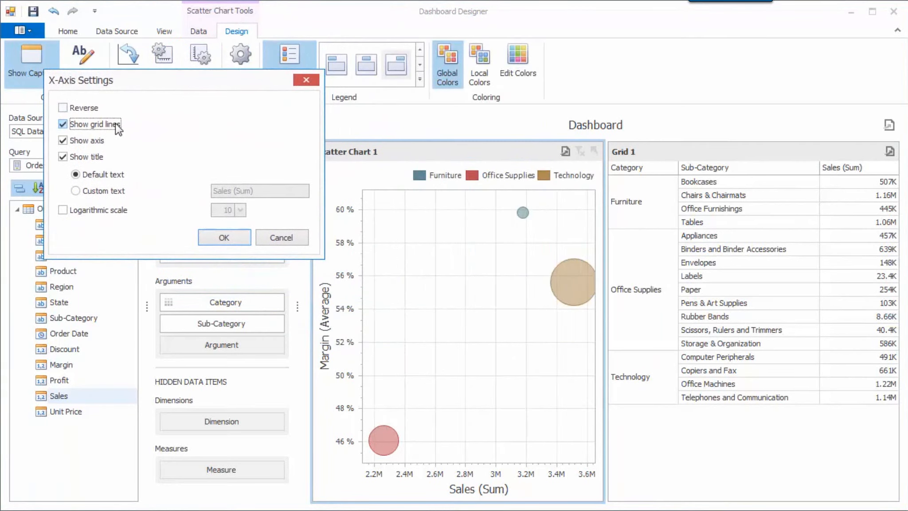
{"action": "left_click", "coordinate": [101, 141]}
{"action": "left_click", "coordinate": [101, 141]}
{"action": "left_click", "coordinate": [102, 191]}
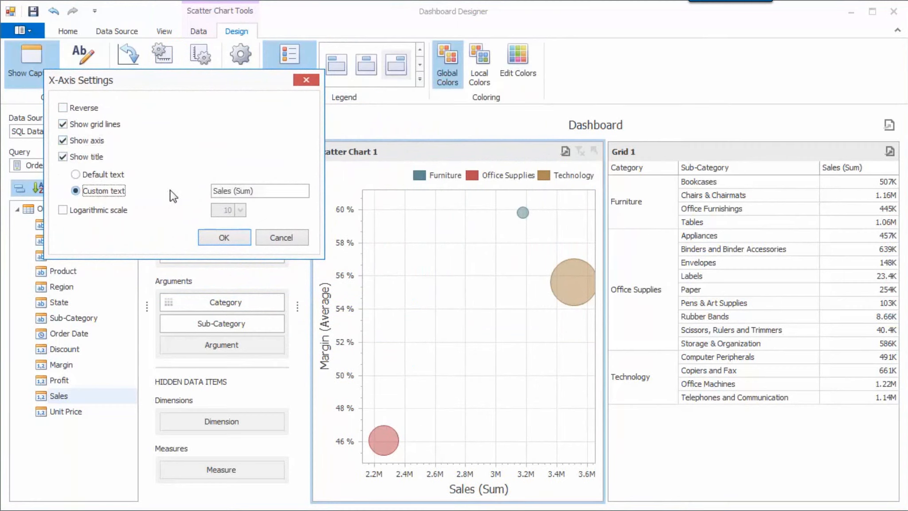
{"action": "left_click_drag", "start_coordinate": [234, 191], "coordinate": [276, 190]}
{"action": "key", "text": "BackSpace"}
{"action": "key", "text": "BackSpace"}
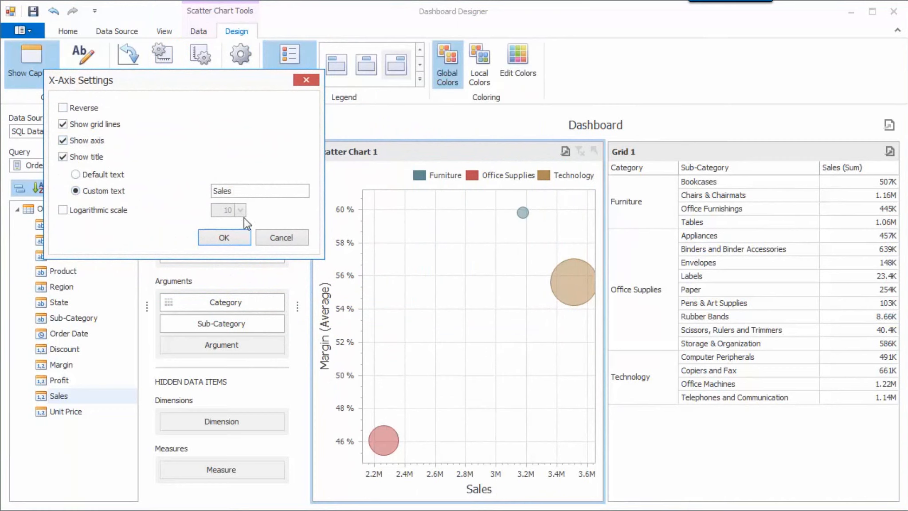
{"action": "left_click", "coordinate": [234, 235]}
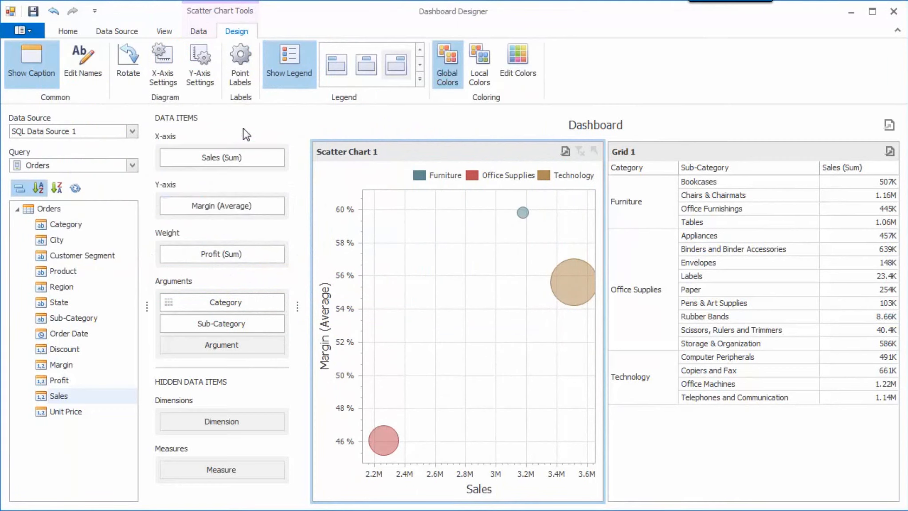
Step: Show point labels with argument and weight on the scatter chart, and place its legend inside the plot, vertically in the lower-right corner
{"action": "left_click", "coordinate": [242, 75]}
{"action": "left_click_drag", "start_coordinate": [399, 168], "coordinate": [146, 103]}
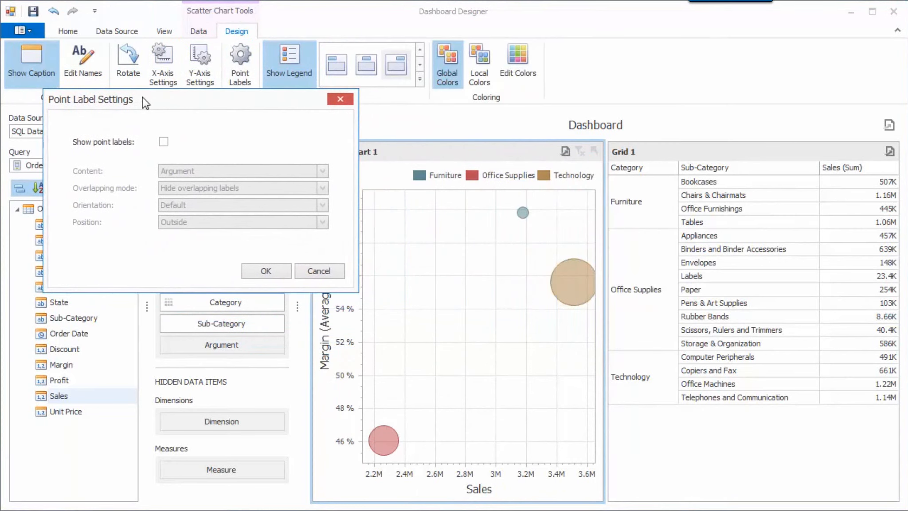
{"action": "left_click", "coordinate": [164, 141]}
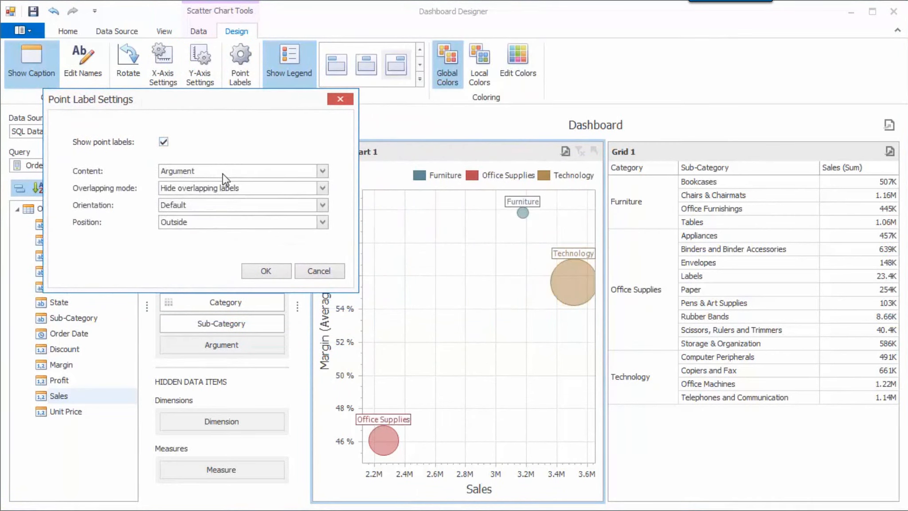
{"action": "left_click", "coordinate": [319, 172]}
{"action": "left_click", "coordinate": [305, 216]}
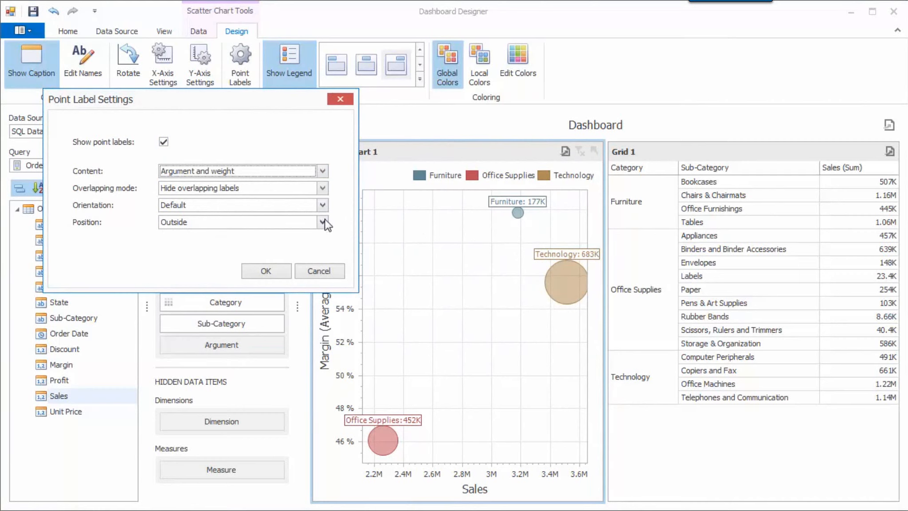
{"action": "left_click", "coordinate": [289, 271]}
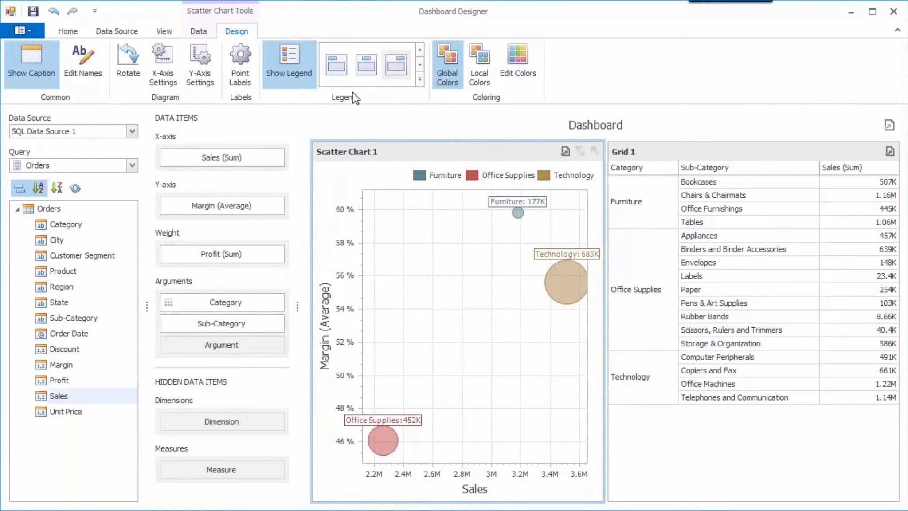
{"action": "left_click", "coordinate": [420, 79]}
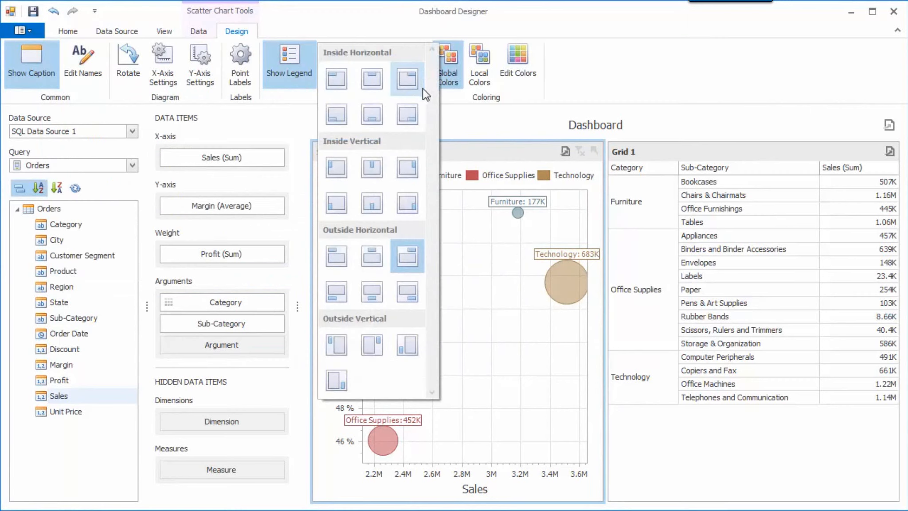
{"action": "left_click", "coordinate": [411, 204]}
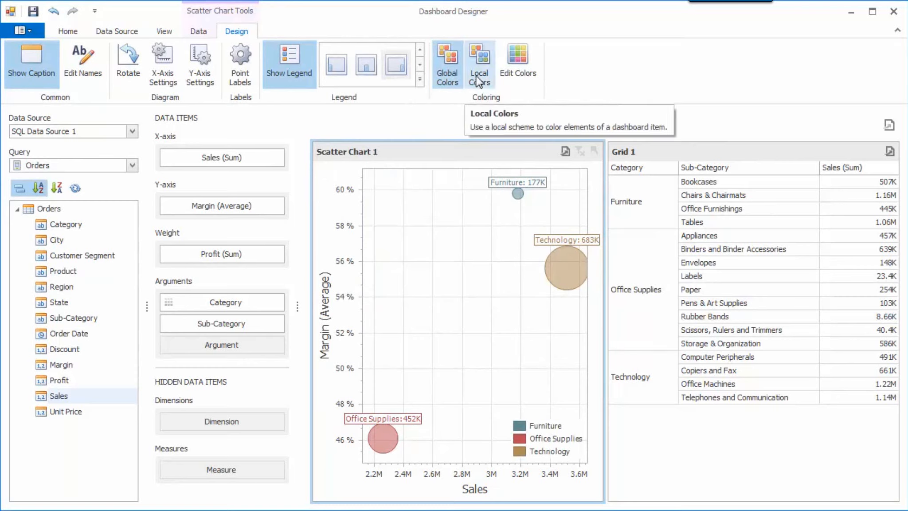
Step: Set the Technology category's color to orange (R=227, G=166, B=83) in the global color scheme
{"action": "left_click", "coordinate": [515, 77]}
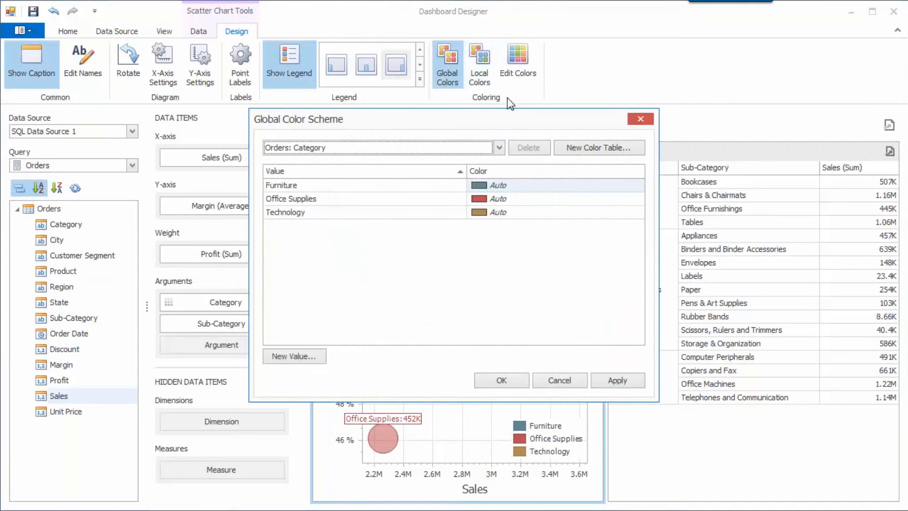
{"action": "left_click", "coordinate": [637, 214]}
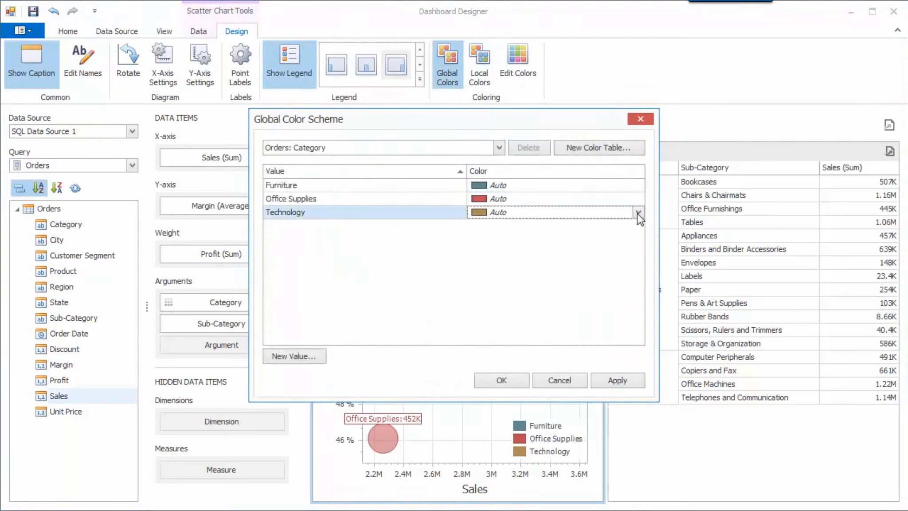
{"action": "left_click", "coordinate": [637, 214]}
{"action": "left_click", "coordinate": [644, 265]}
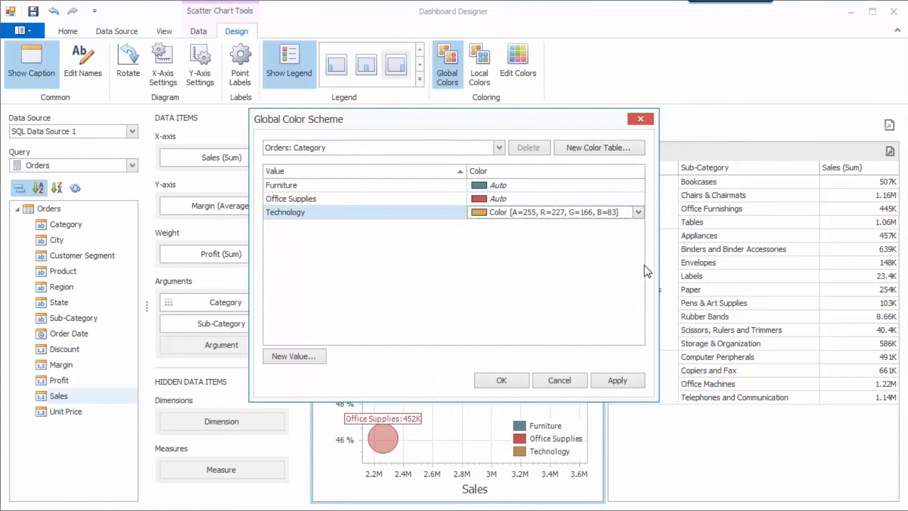
{"action": "left_click", "coordinate": [502, 380]}
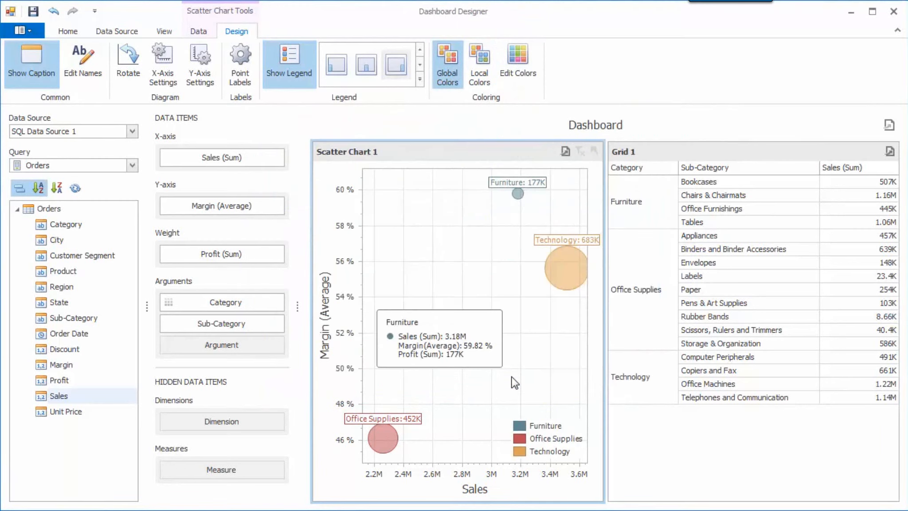